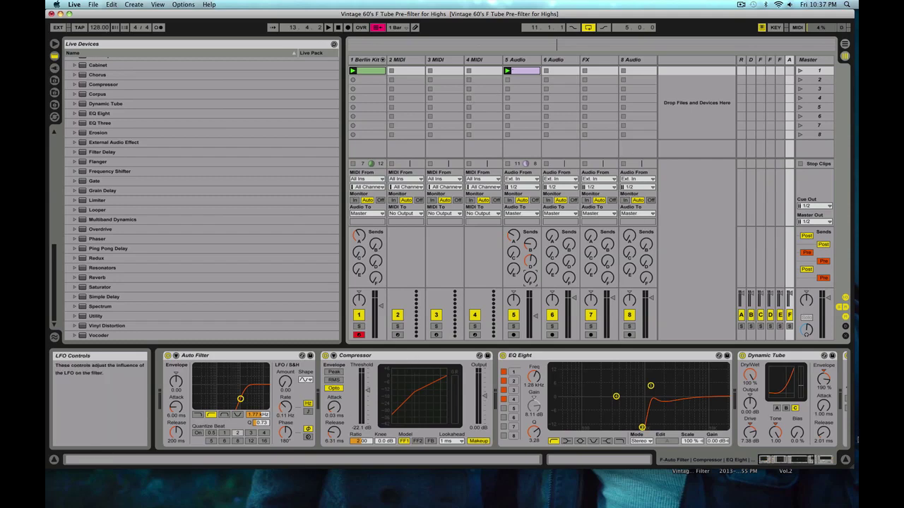
Audition the return F effect chain by raising send F on tracks 1 and 5 while playing the first 5 Audio clip
drag(794, 459, 805, 459)
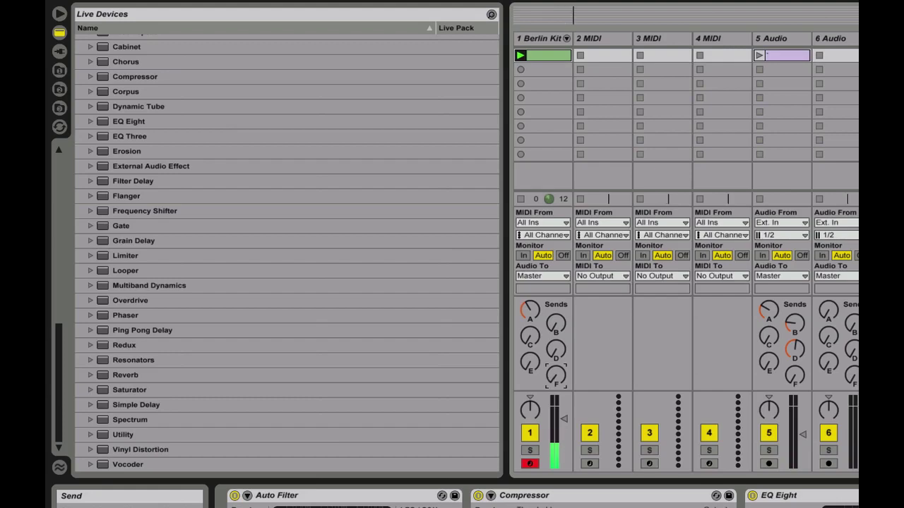
drag(555, 375, 555, 359)
drag(563, 381, 562, 371)
click(760, 55)
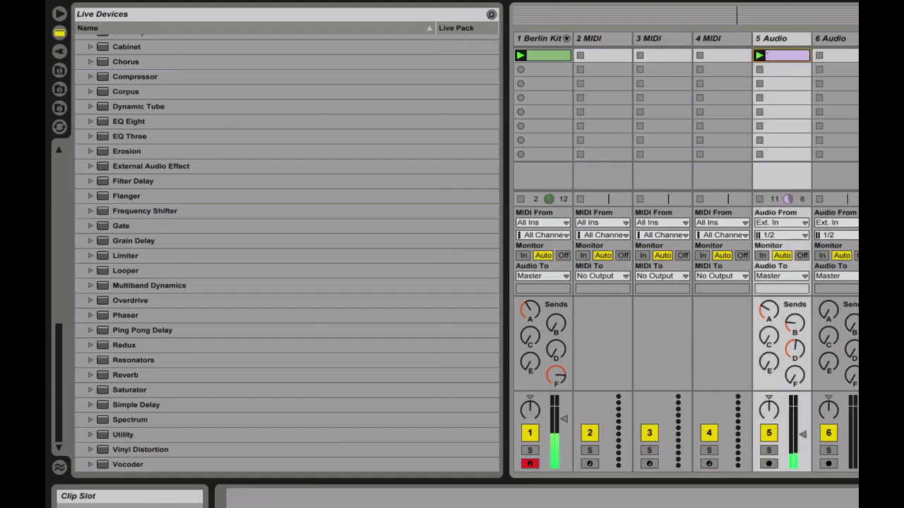
click(795, 377)
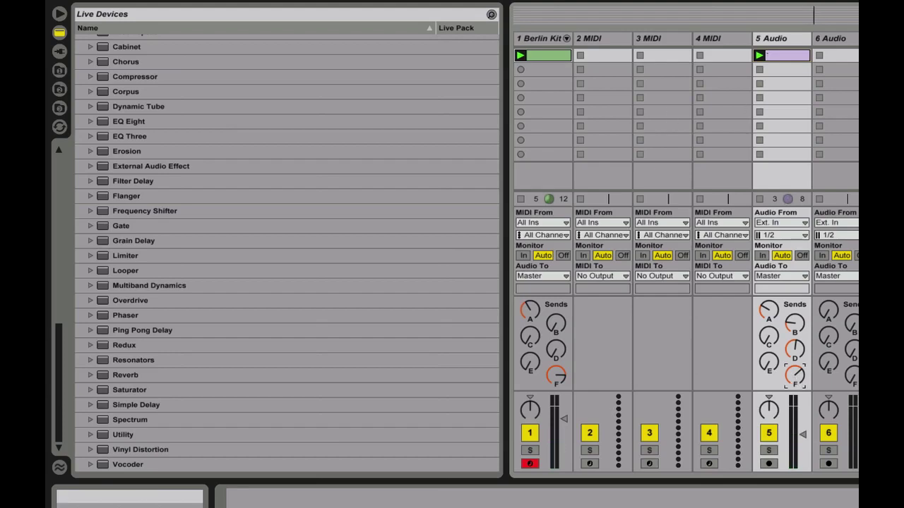
Start a new Live Set without saving the changes to the current one
click(124, 0)
click(149, 6)
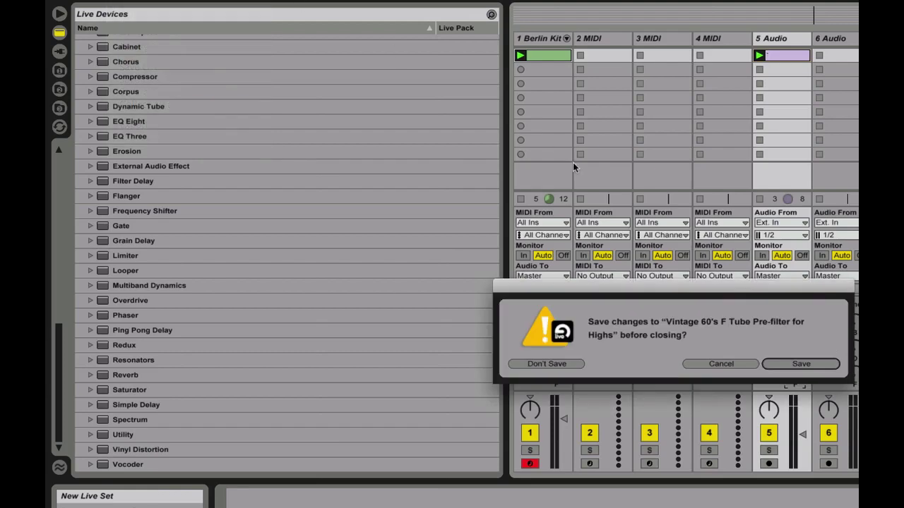
click(530, 365)
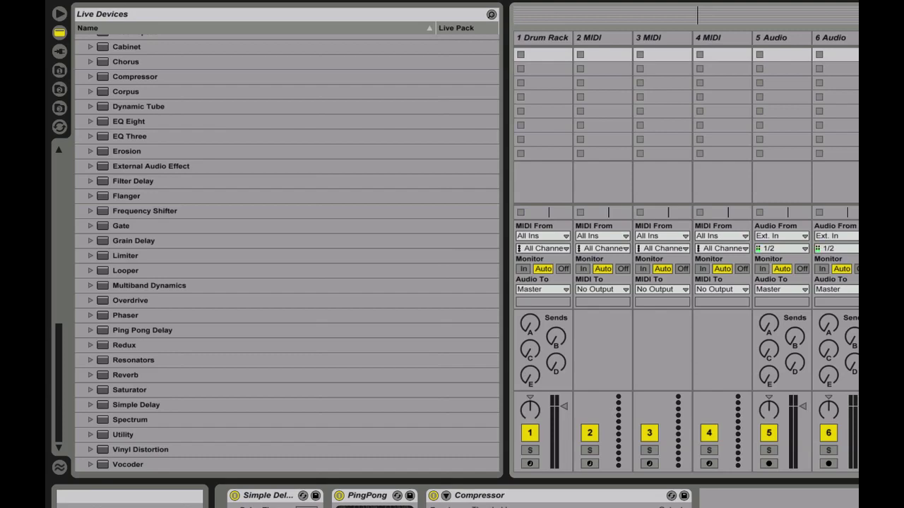
Insert a new return track F after return track E
key(ctrl+alt+b)
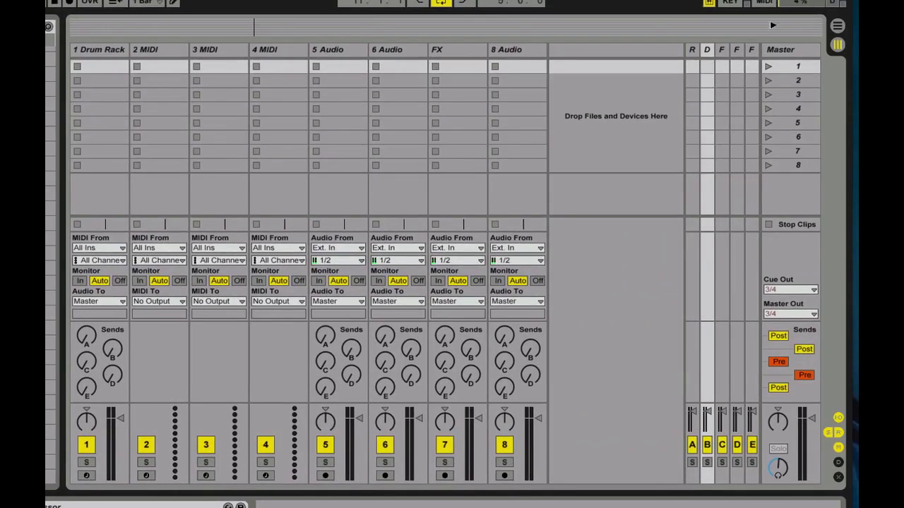
click(754, 49)
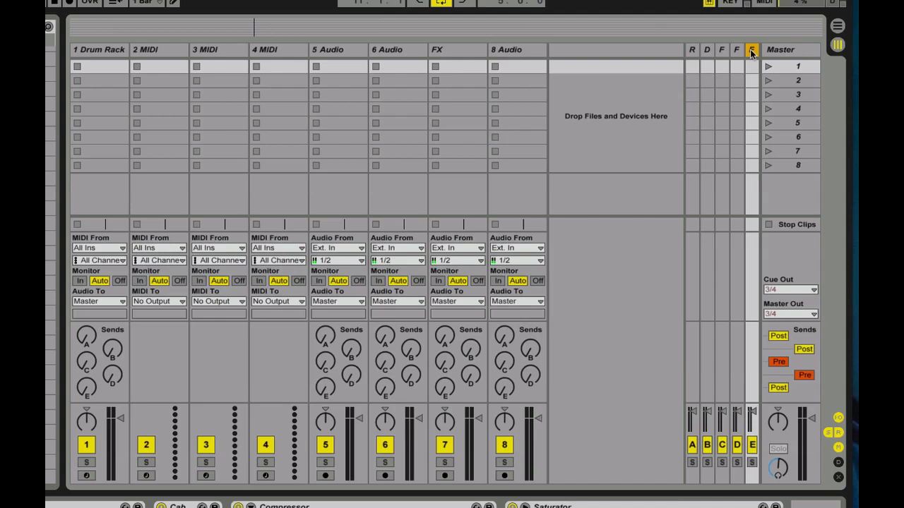
right_click(752, 53)
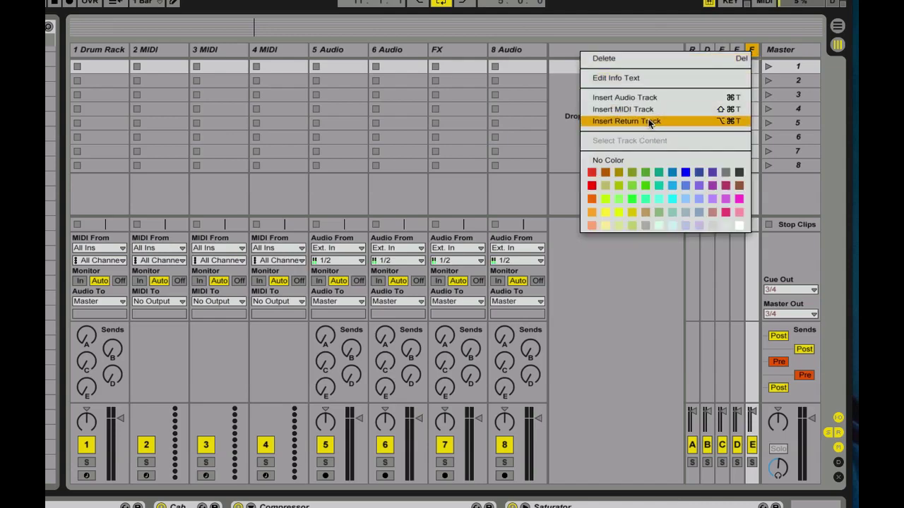
click(769, 49)
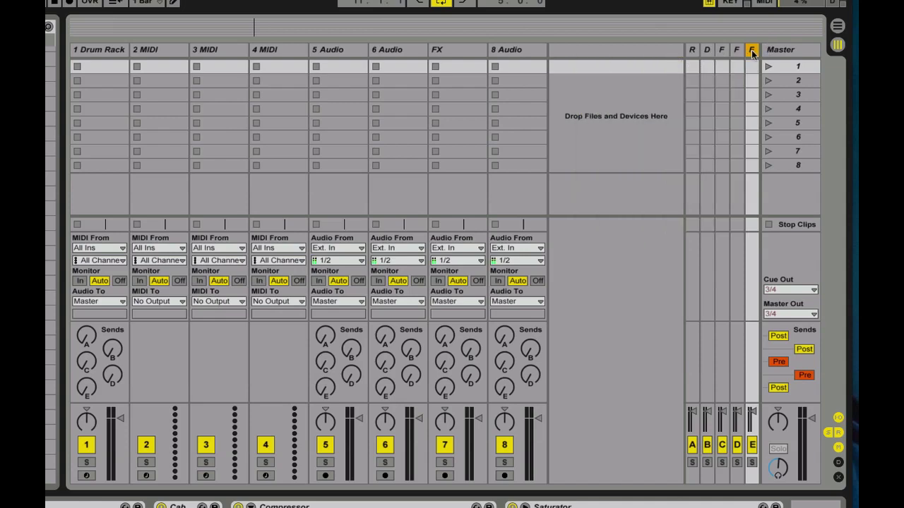
right_click(753, 55)
click(660, 121)
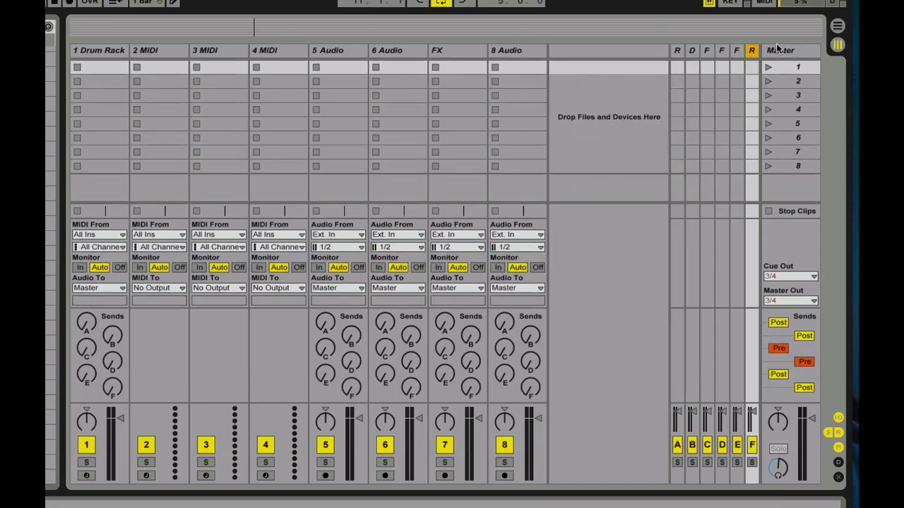
key(ctrl+alt+b)
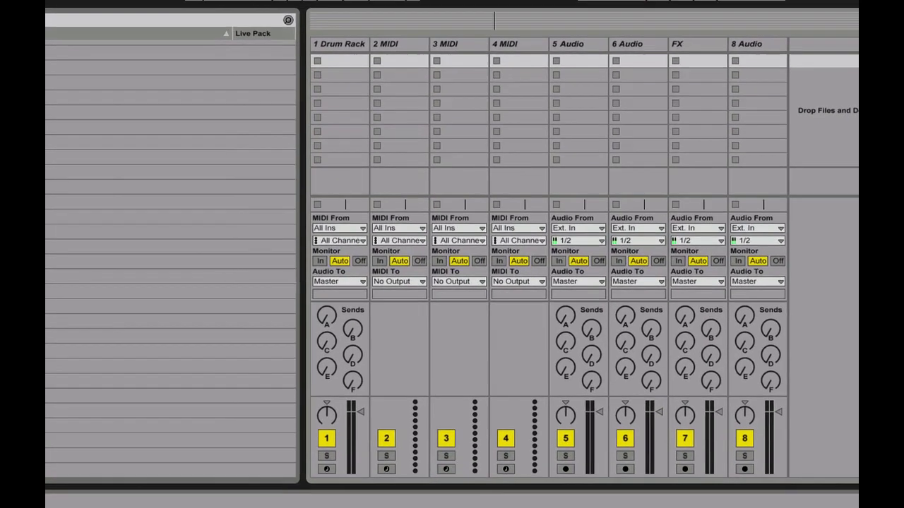
Add an Auto Filter to return track F and set it to high-pass with a 1.77 kHz cutoff
scroll(129, 290, up, 5)
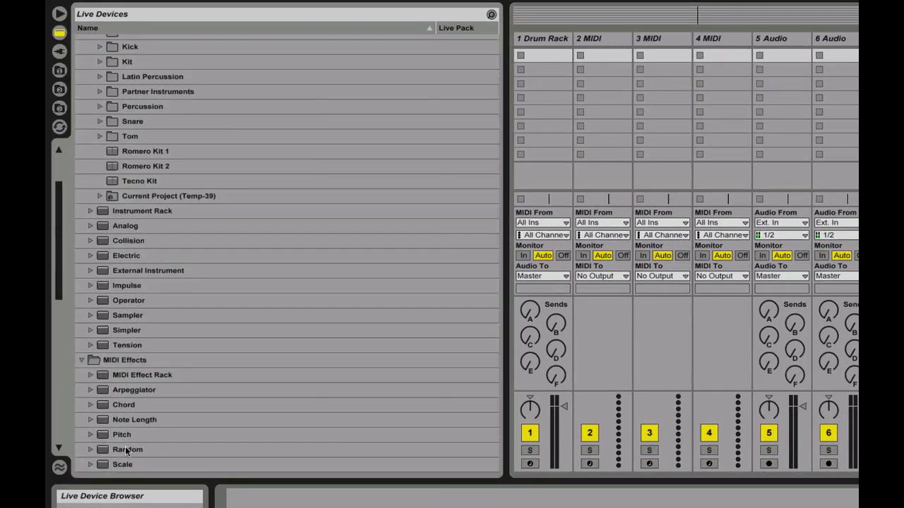
scroll(127, 452, down, 7)
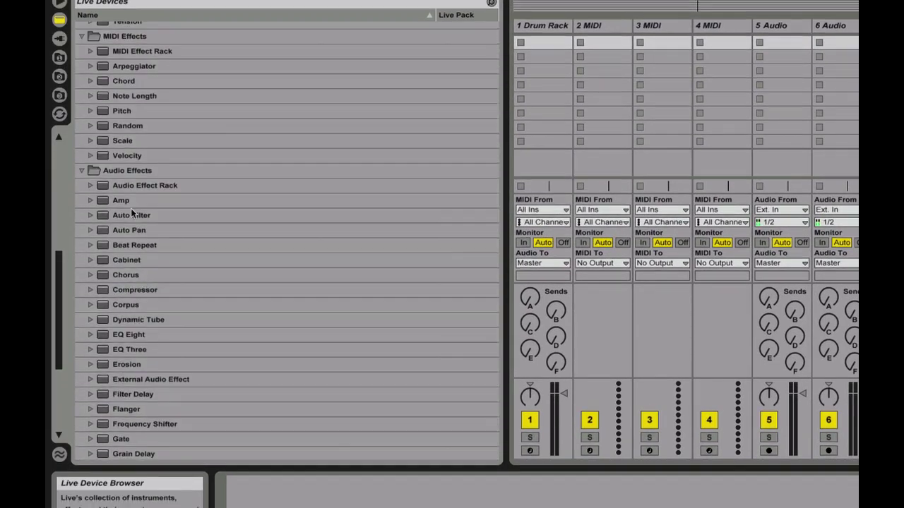
drag(131, 228, 335, 440)
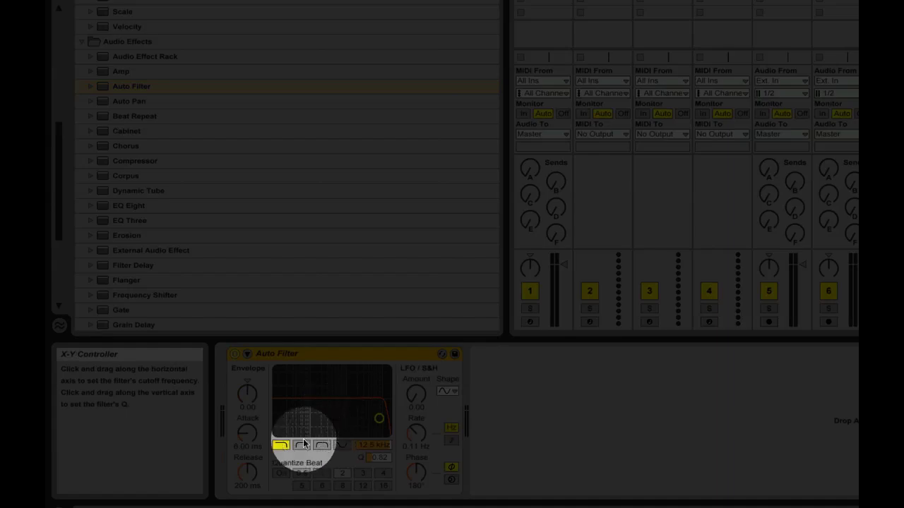
click(304, 448)
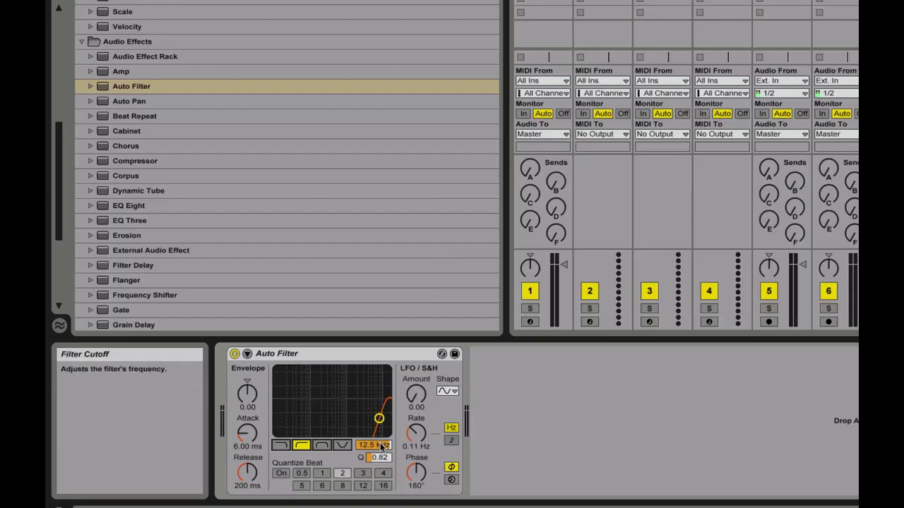
drag(379, 419, 346, 418)
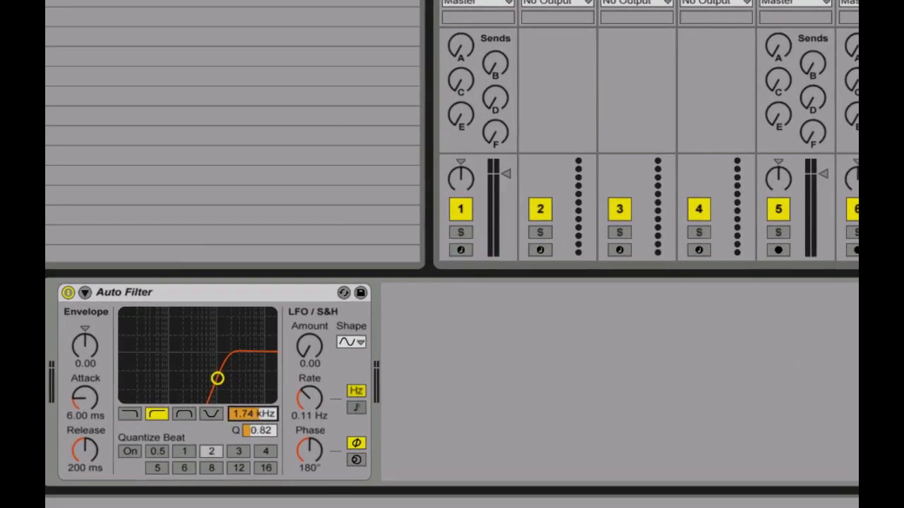
drag(253, 416, 253, 414)
key(q)
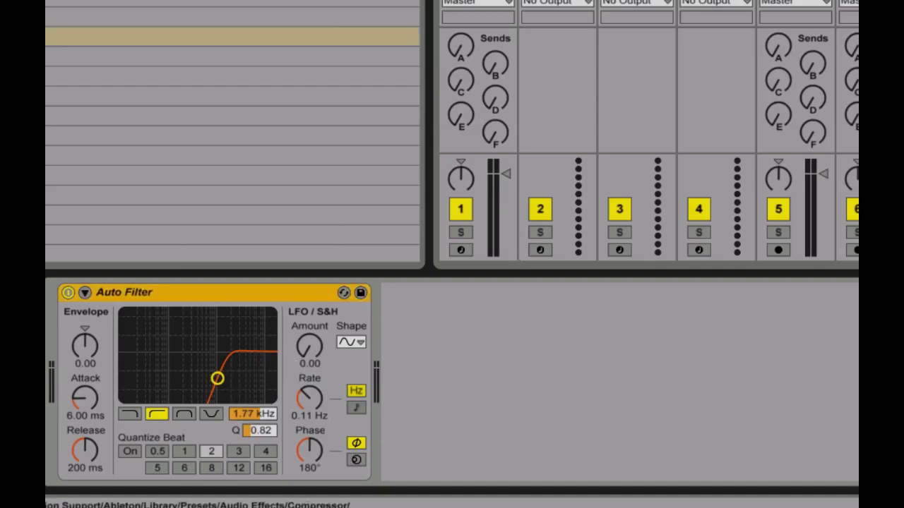
Add a Compressor after Auto Filter with Opto envelope, -27.3 dB threshold, 0.03 ms attack, 7.64 ms release and FF1 model
drag(188, 37, 511, 383)
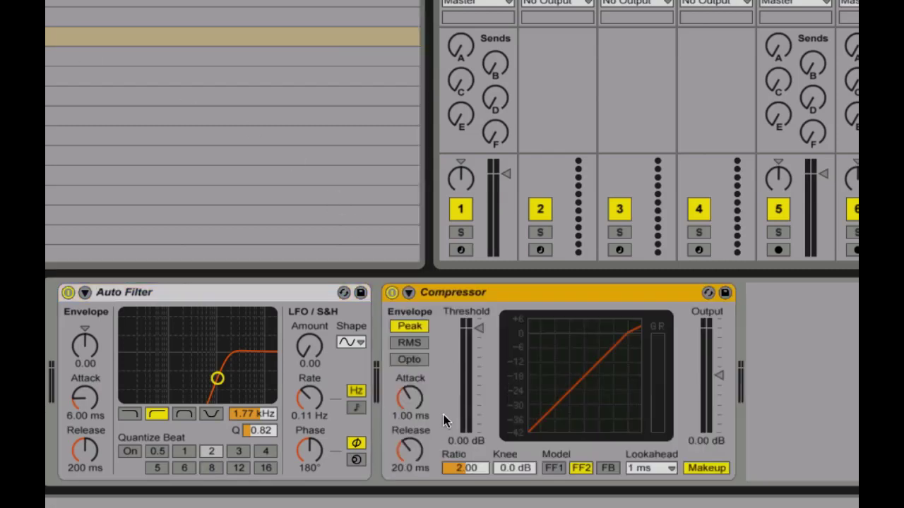
click(409, 359)
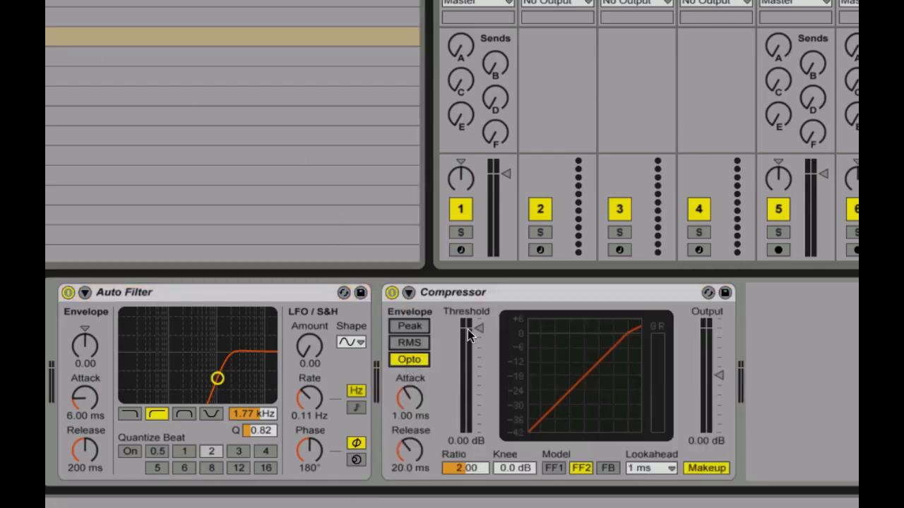
drag(478, 328, 477, 372)
drag(420, 399, 419, 427)
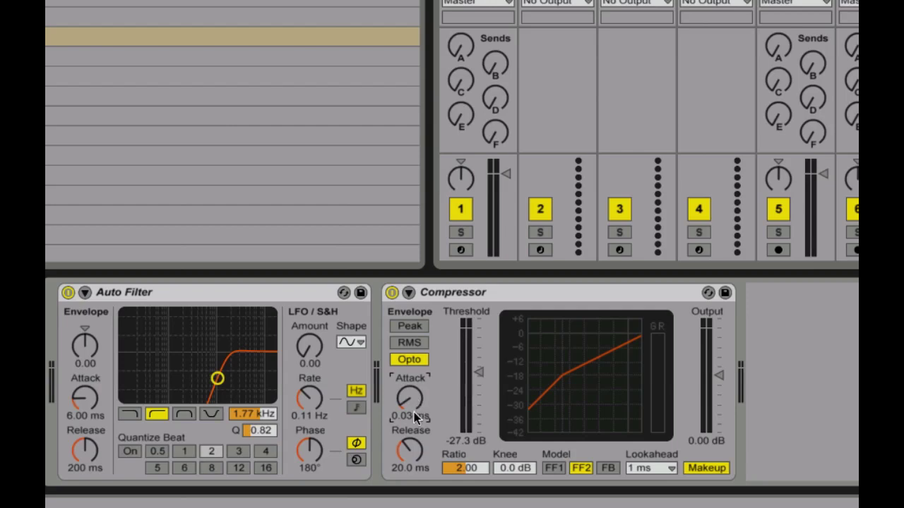
drag(410, 449, 409, 445)
click(559, 468)
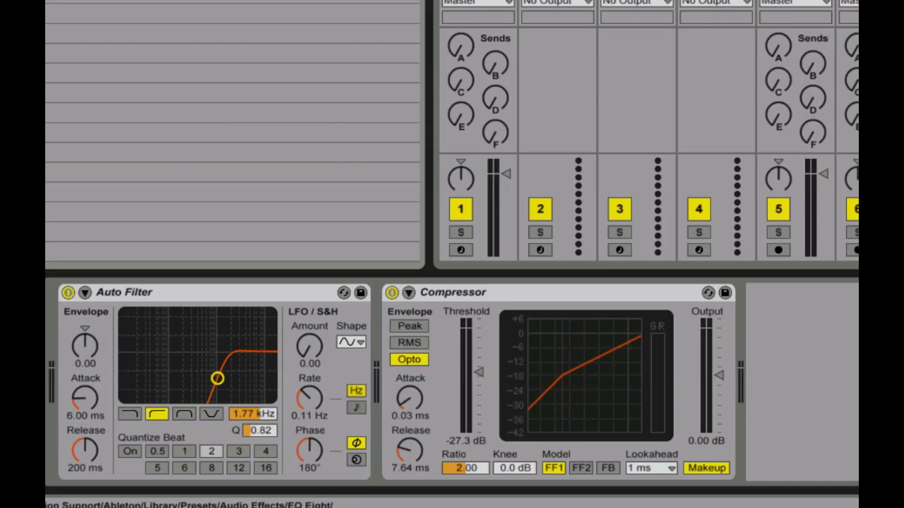
Add EQ Eight after the Compressor and set band 1 to 1.76 kHz, -15 dB gain and Q 18
drag(46, 141, 789, 288)
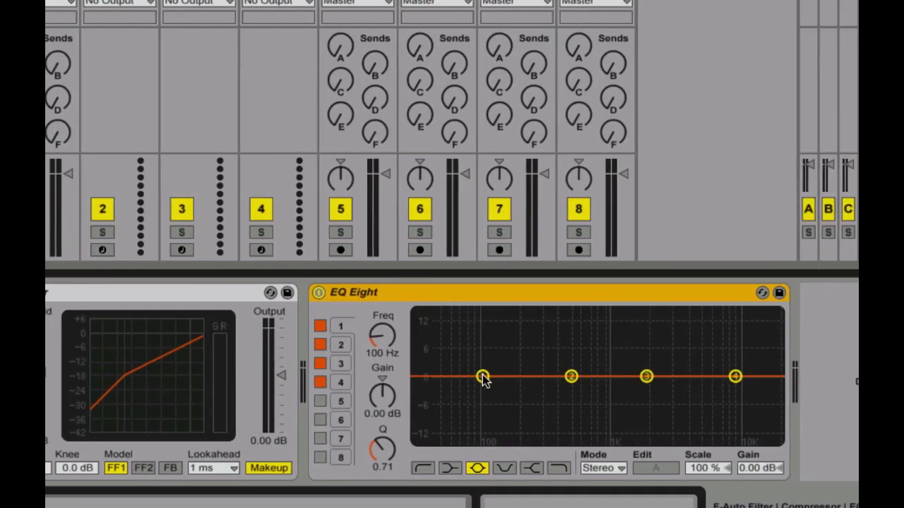
click(483, 377)
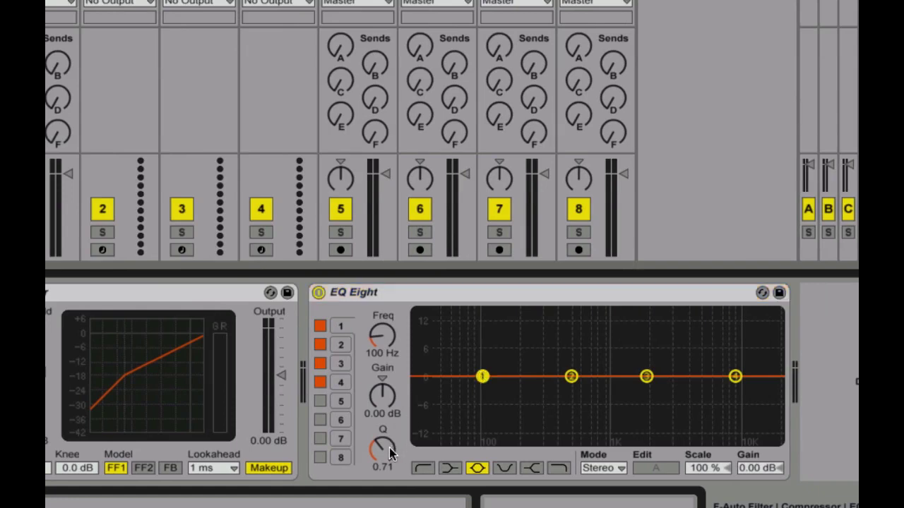
drag(382, 449, 382, 395)
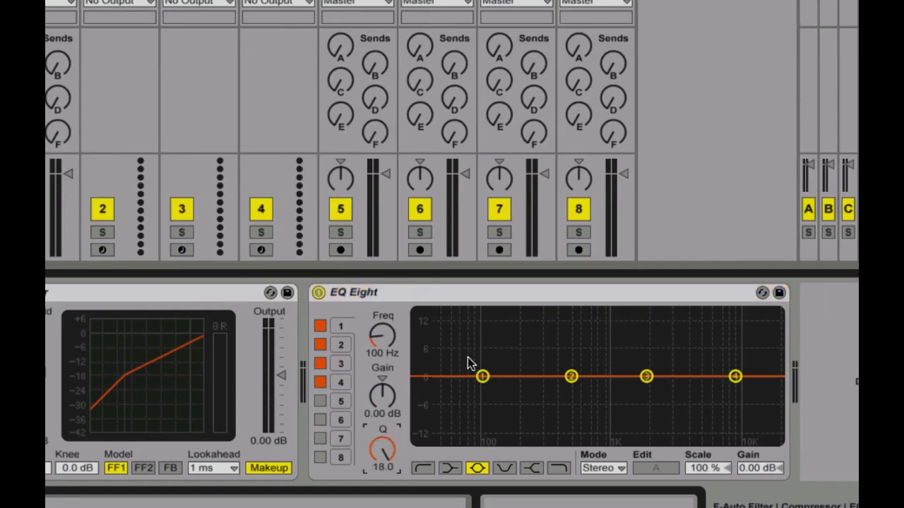
drag(385, 348, 385, 304)
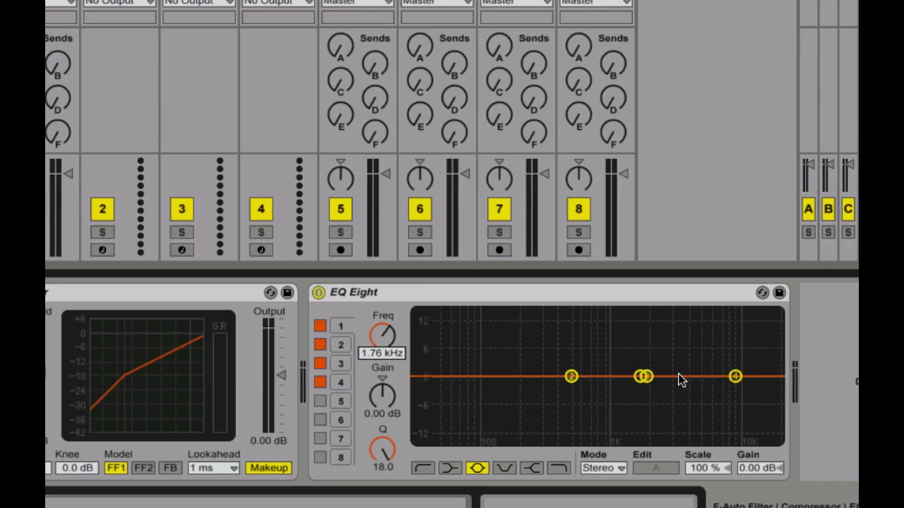
drag(387, 397, 387, 397)
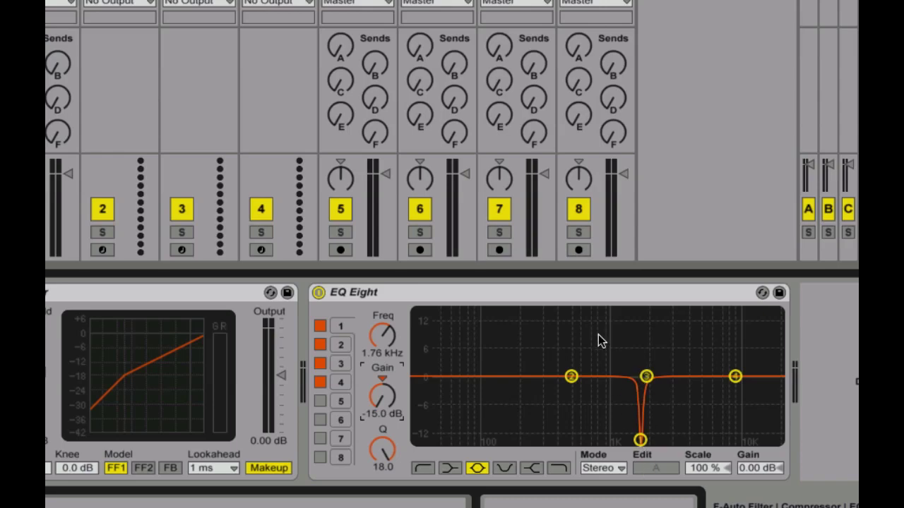
Set EQ Eight band 2 to a low-cut filter at 1.84 kHz with Q 0.77
click(571, 378)
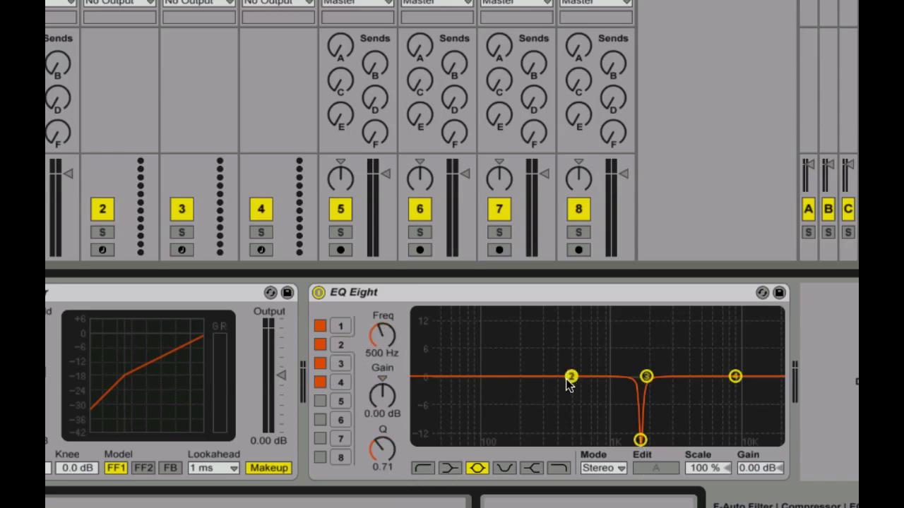
click(558, 469)
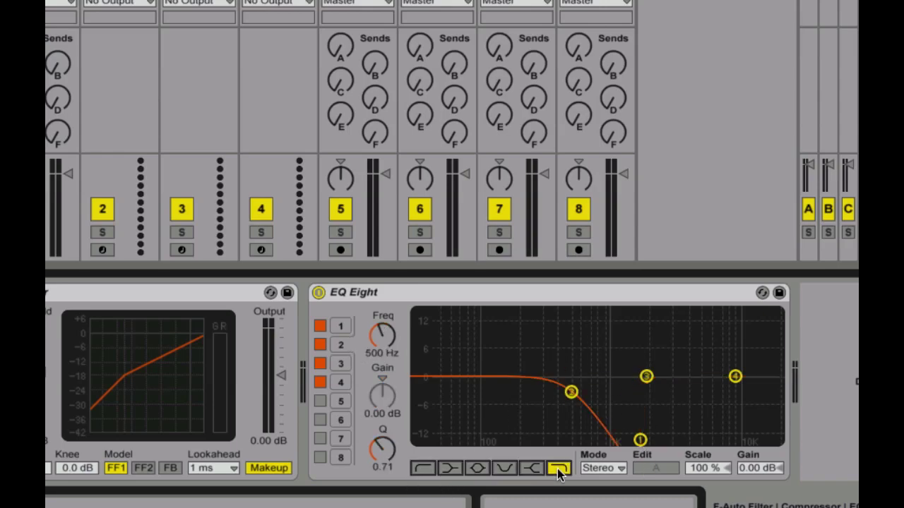
click(429, 470)
drag(574, 392, 642, 390)
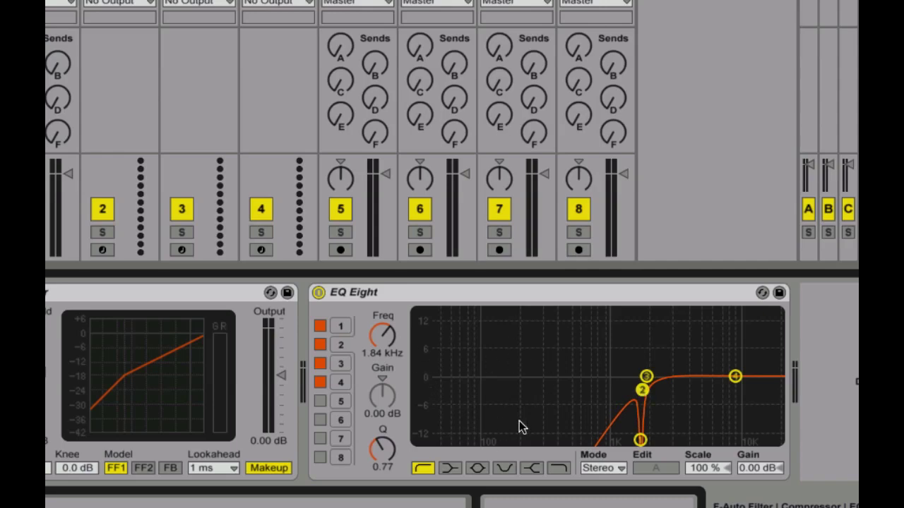
Pull EQ Eight band 4 down to about -15 dB just below band 1, adjust its Q, and shift band 1 to 1.65 kHz
drag(735, 376, 609, 439)
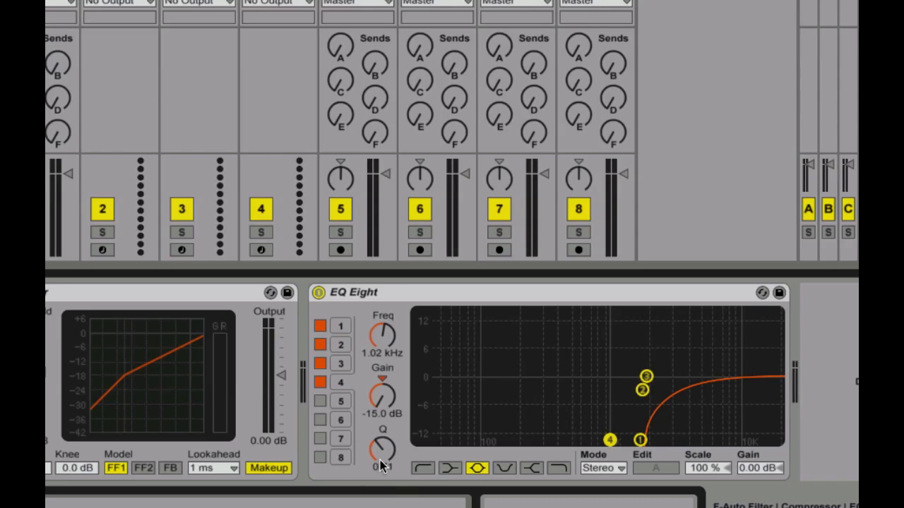
drag(382, 466, 383, 378)
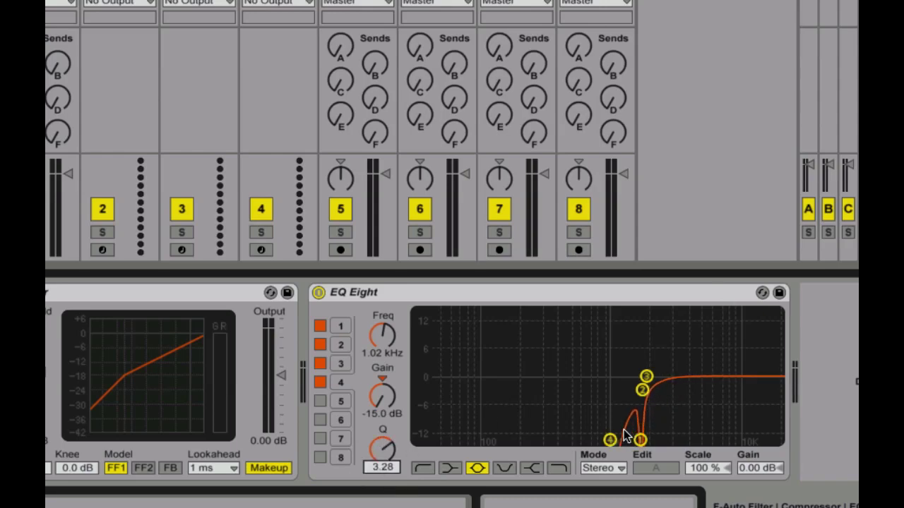
drag(609, 439, 631, 439)
drag(390, 449, 390, 471)
mouse_move(636, 440)
mouse_down()
mouse_move(615, 440)
mouse_move(636, 439)
mouse_up()
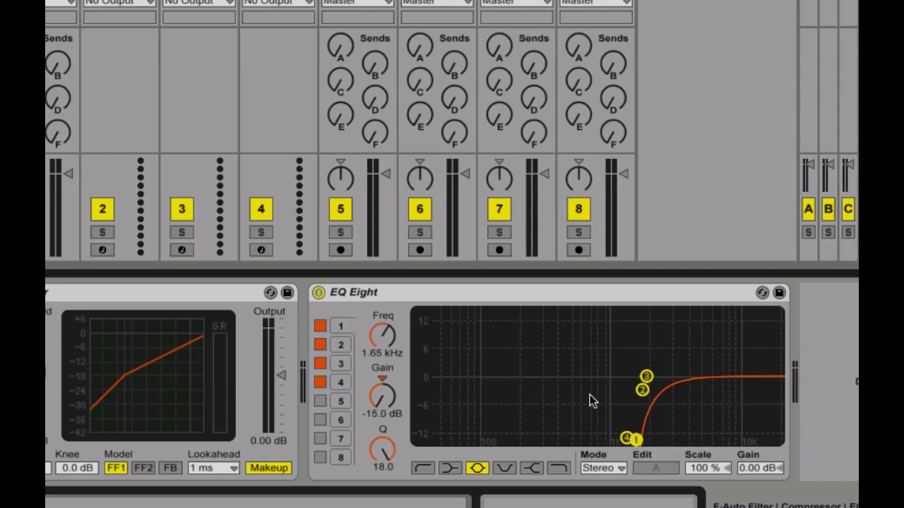
Enable EQ Eight band 5 as a high shelf at 7.56 kHz with 2.21 dB gain
click(321, 402)
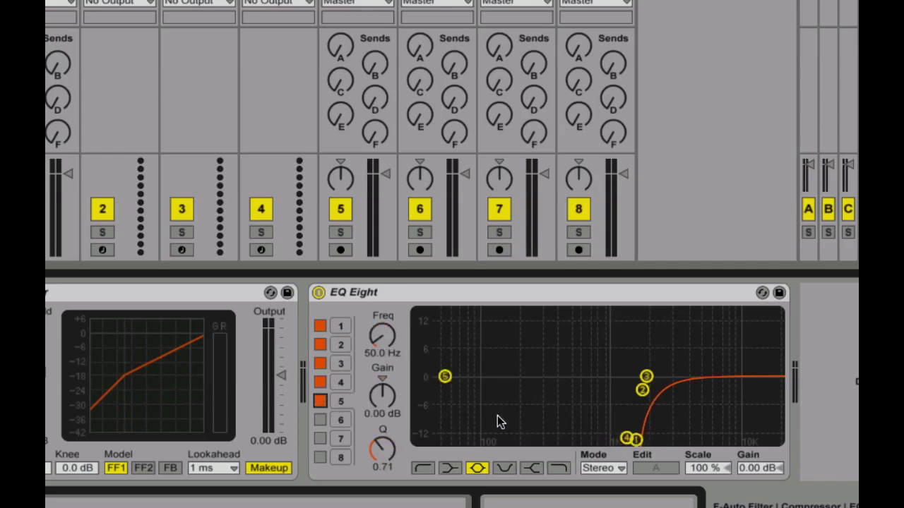
click(533, 471)
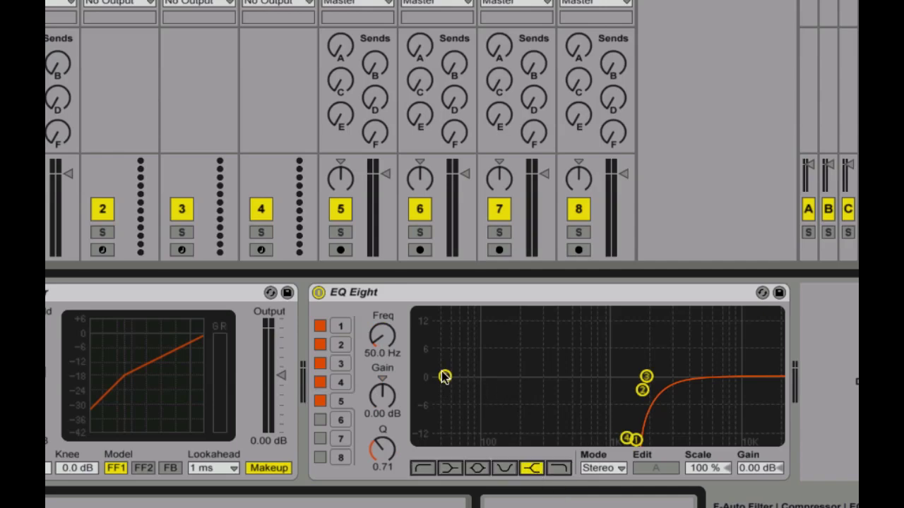
drag(444, 376, 719, 367)
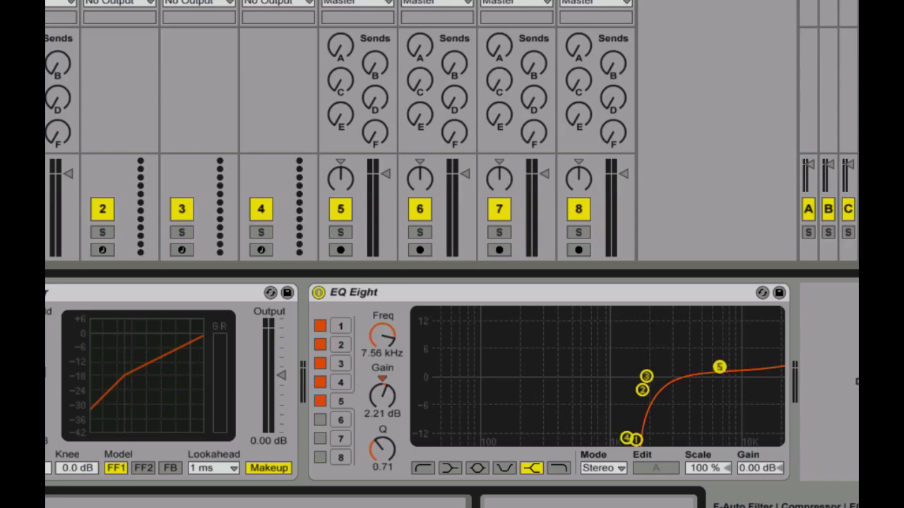
Switch return F's send to Pre and add Dynamic Tube after EQ Eight
right_click(496, 297)
key(Escape)
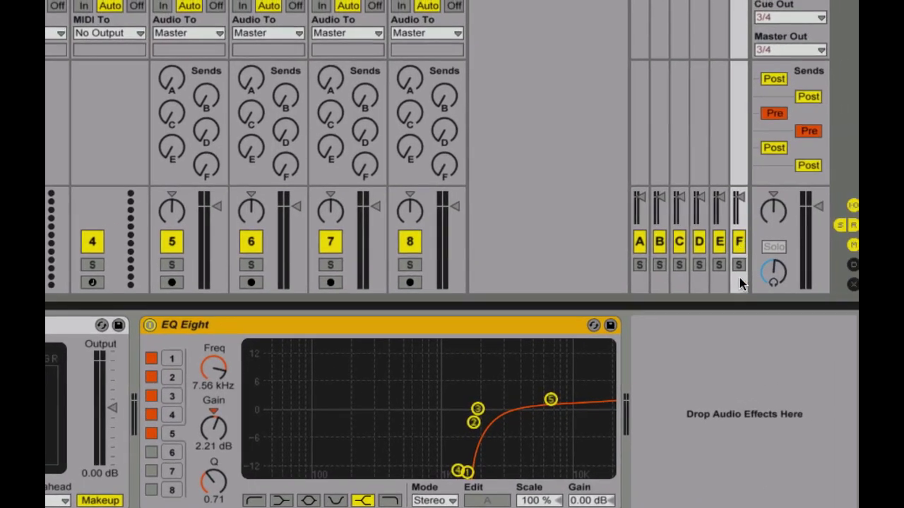
click(818, 165)
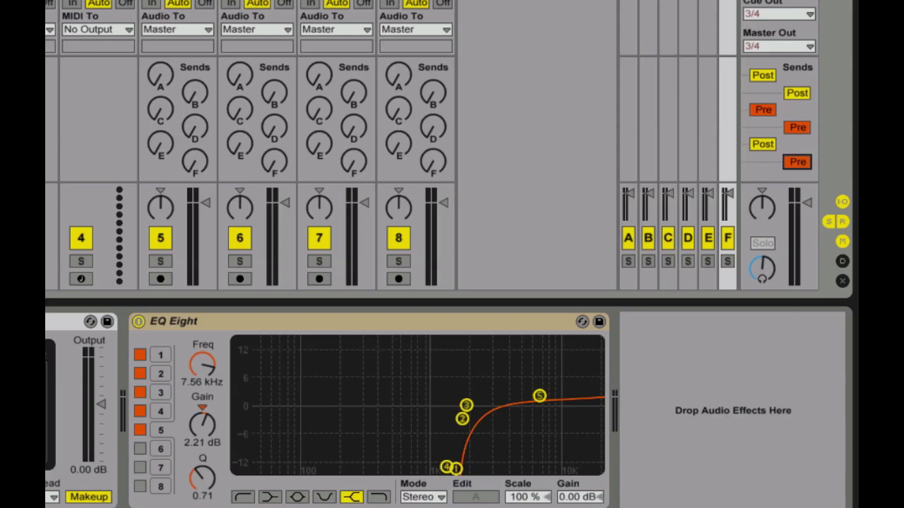
drag(682, 434, 688, 460)
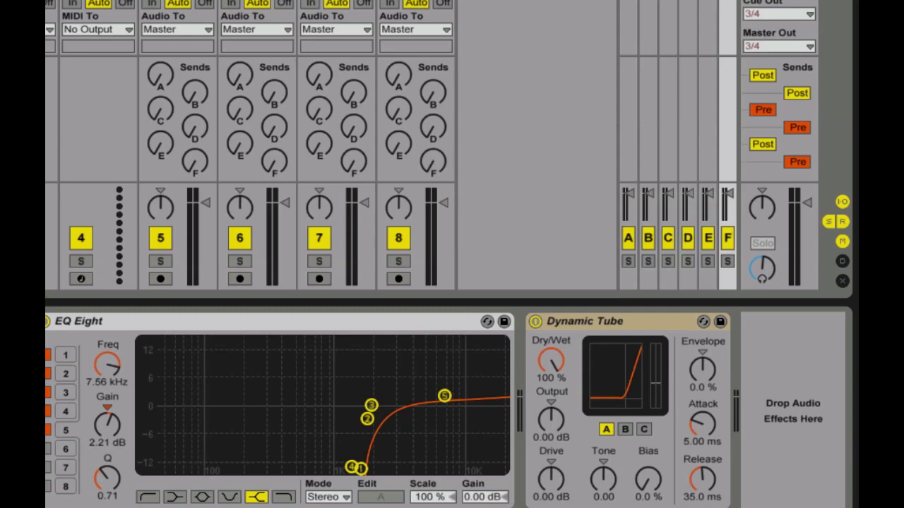
Load Berlin Kit on track 1 and create a one-bar MIDI clip with kicks on every beat and snare plus clap on beats 2 and 4
click(49, 3)
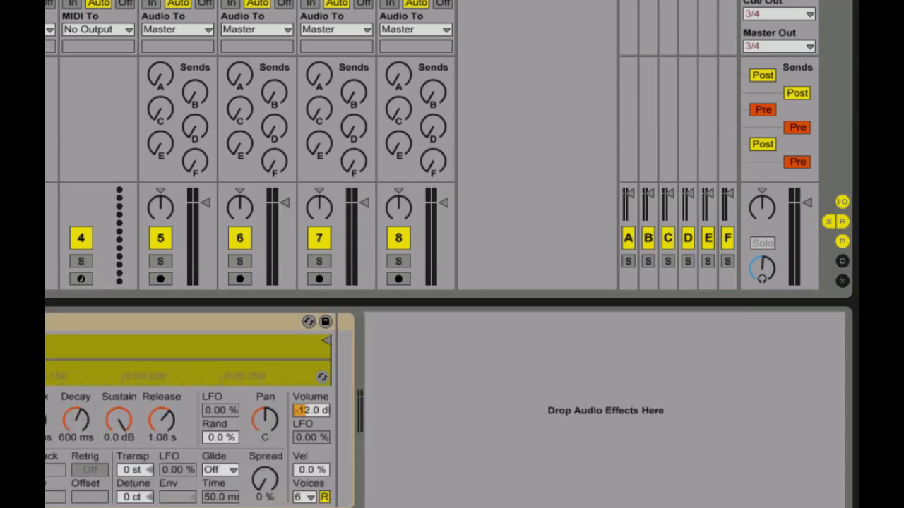
key(ctrl+shift+m)
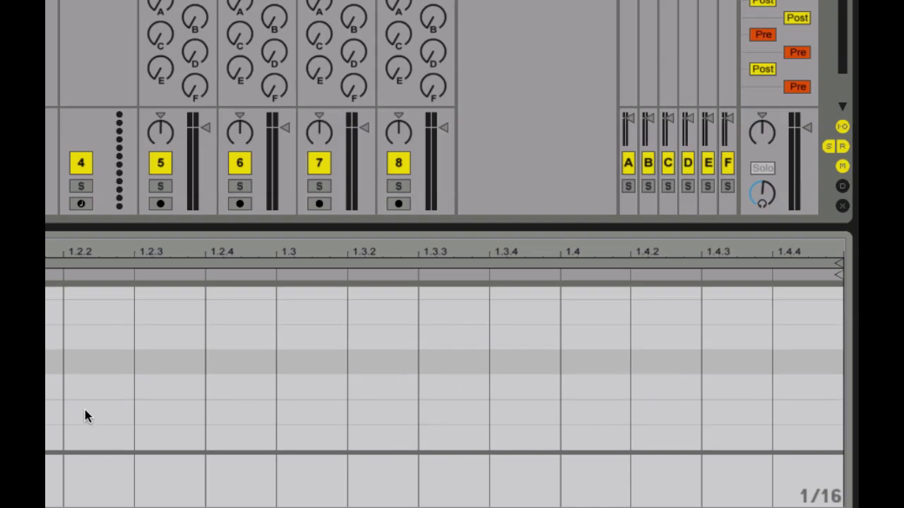
click(334, 435)
Route Cue Out and Master Out to 1/2 and raise track 1's send to return F
click(813, 181)
click(811, 191)
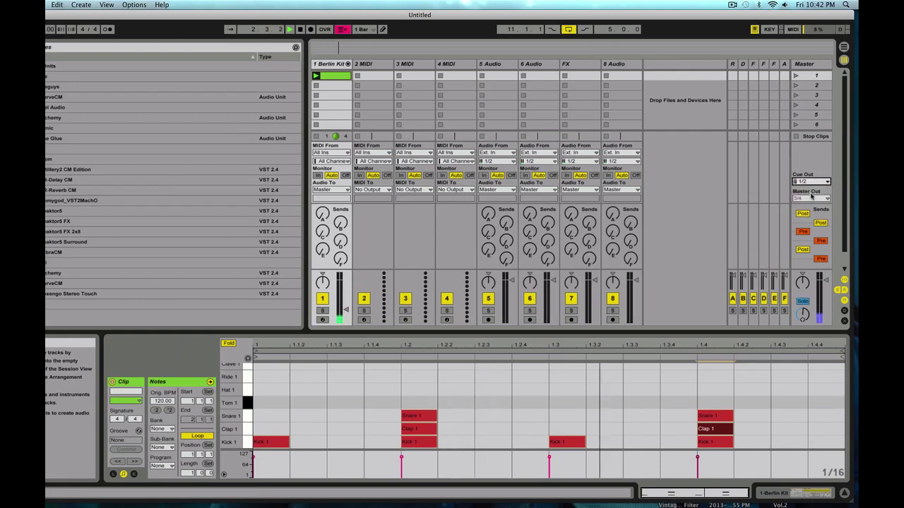
click(811, 198)
click(805, 212)
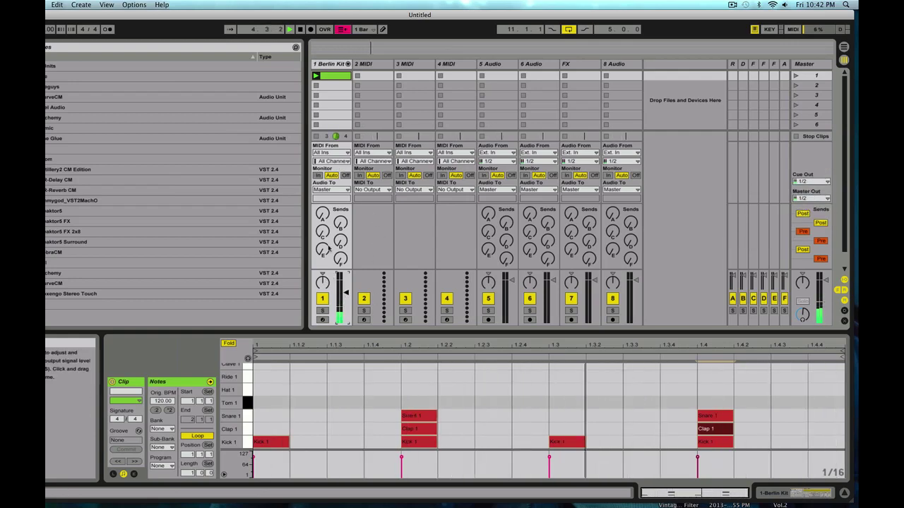
drag(341, 259, 341, 232)
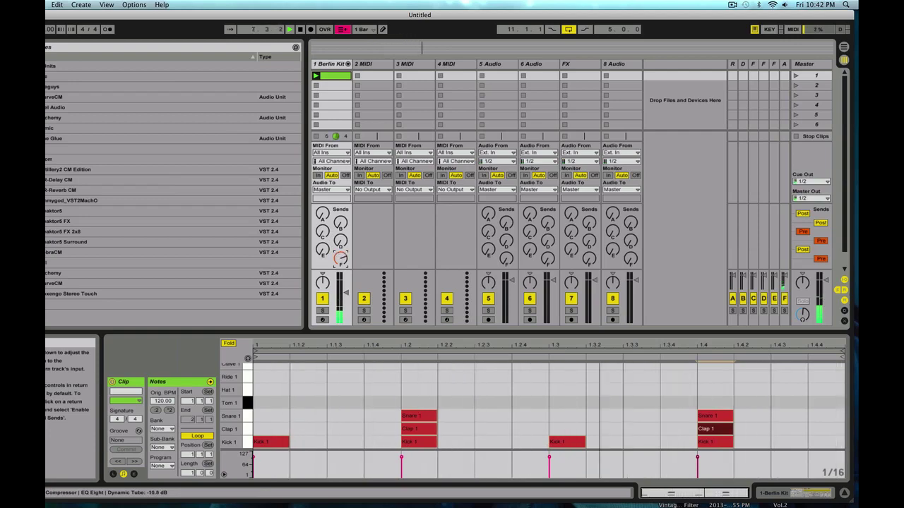
Solo return F and set Dynamic Tube to 4.29 dB drive, tone 1.00, 1.00 ms attack and 7.63 ms release
click(785, 65)
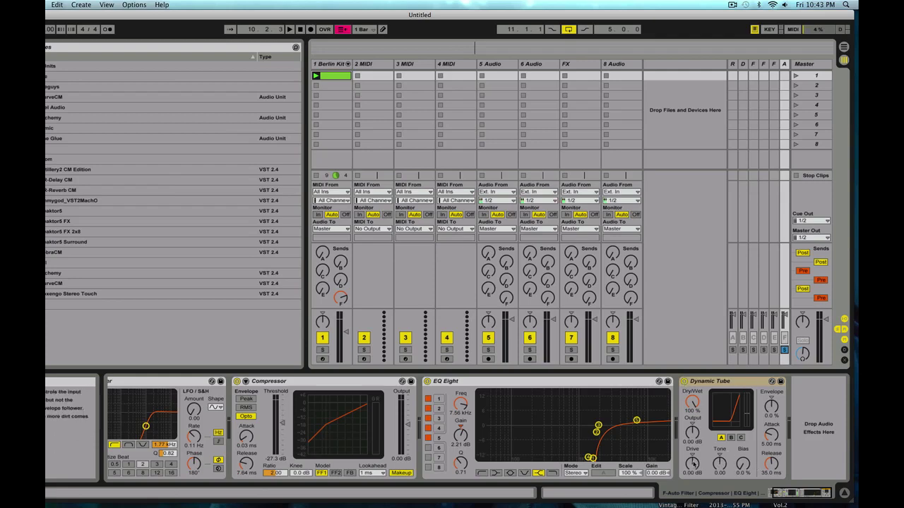
drag(693, 466, 694, 456)
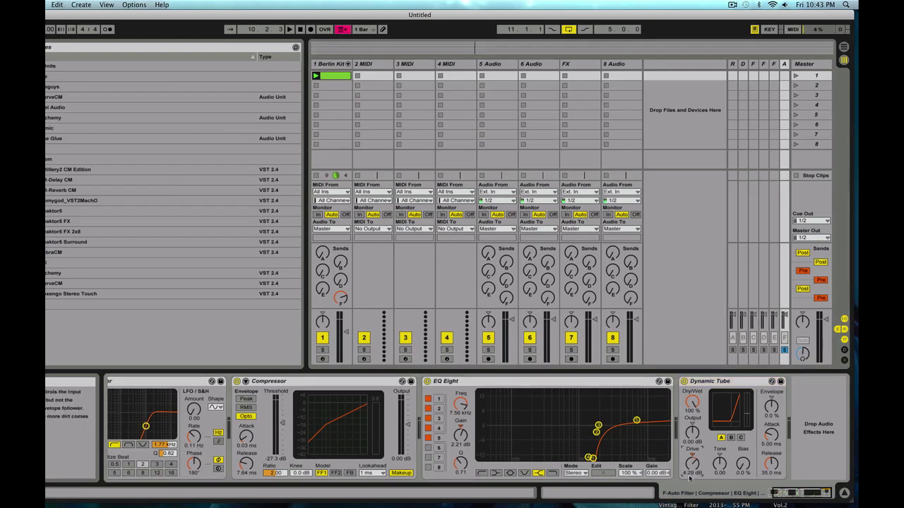
drag(719, 464, 719, 452)
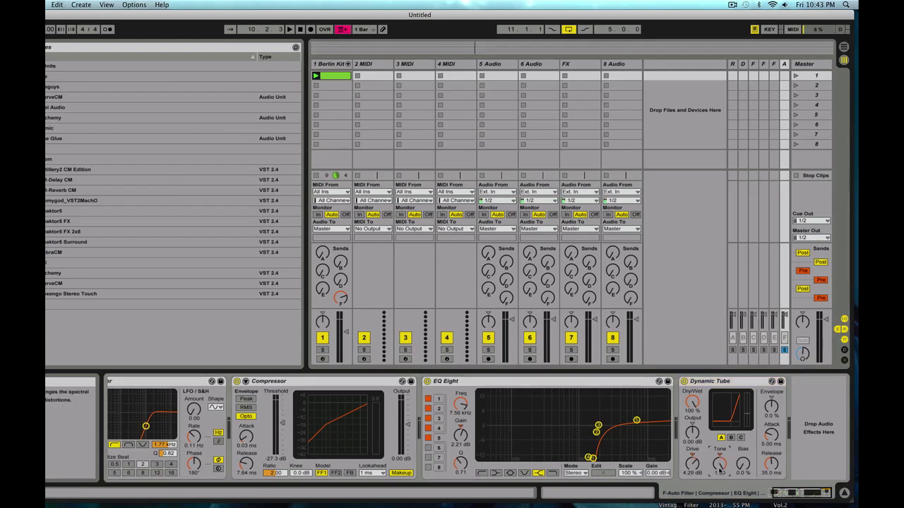
drag(771, 433, 771, 438)
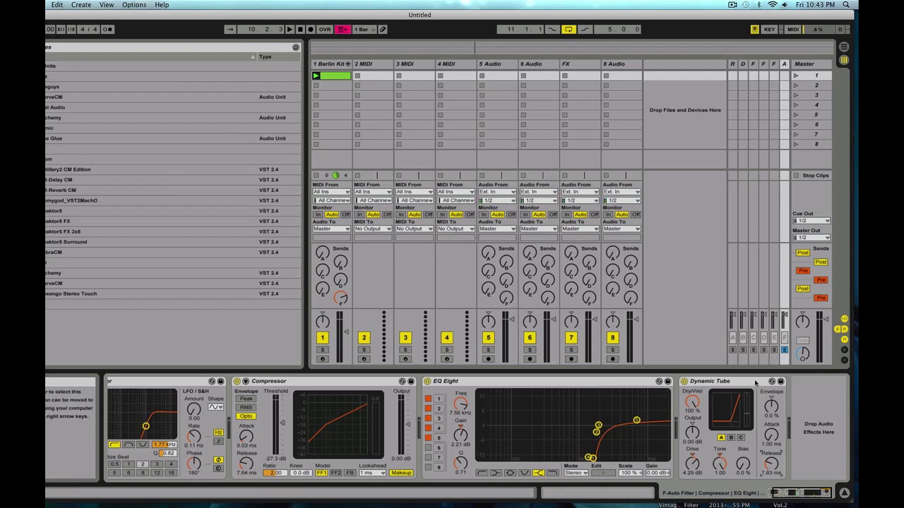
Set Dynamic Tube's envelope to 157 % while comparing the playing loop with the device bypassed and enabled
drag(771, 409, 771, 381)
drag(782, 415, 771, 382)
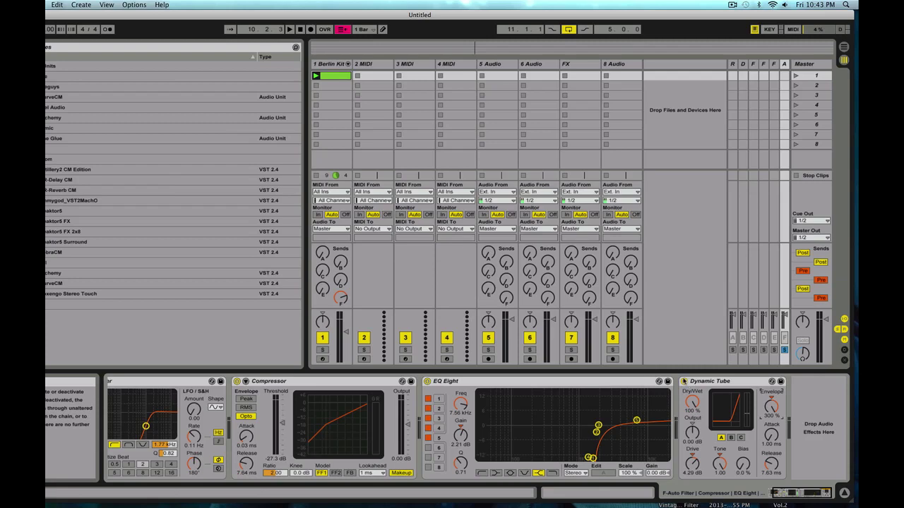
key(space)
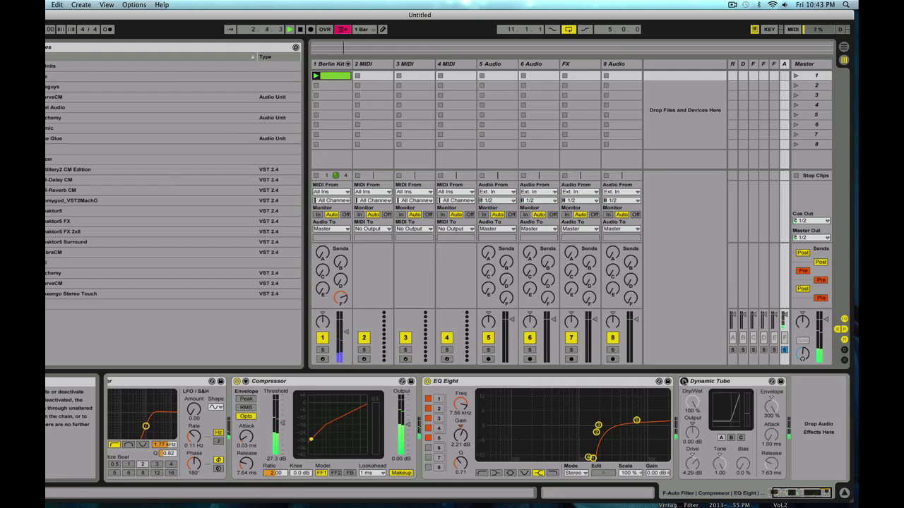
click(684, 381)
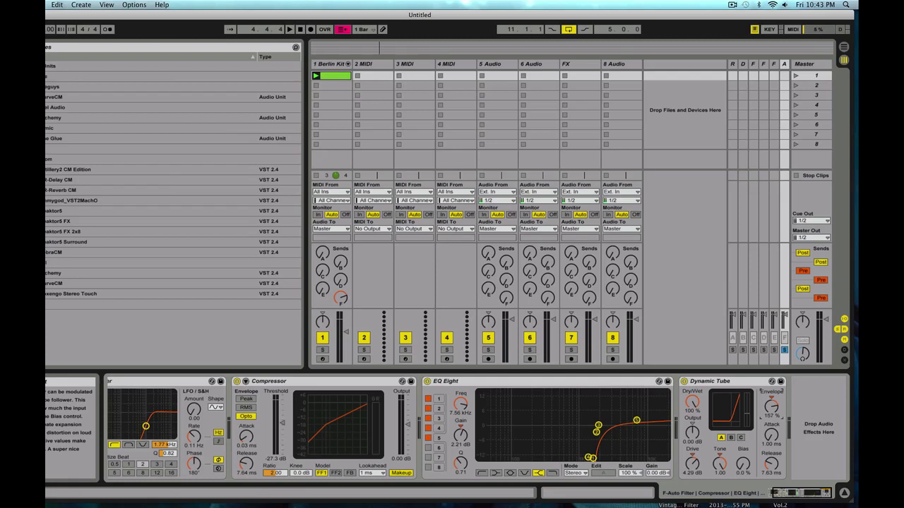
key(space)
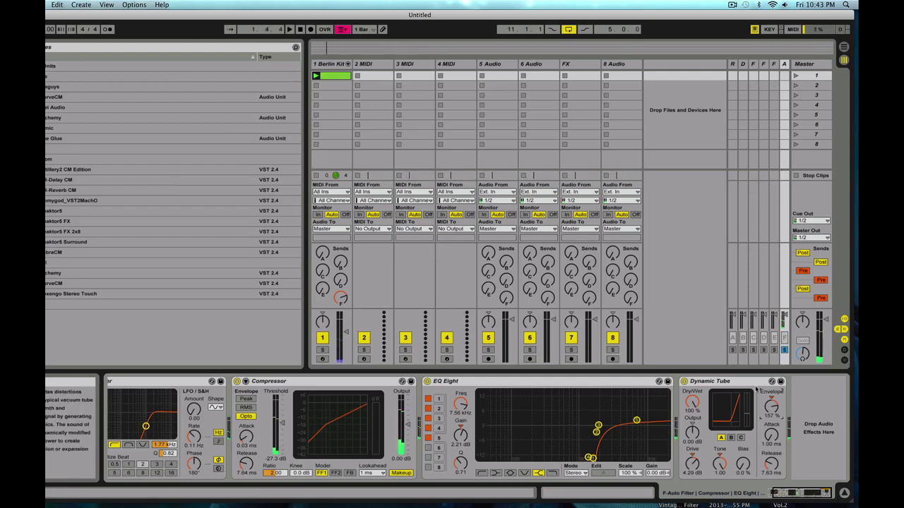
Add a Saturator after Dynamic Tube, with drive at 4.00 dB and Soft Clip on
right_click(754, 386)
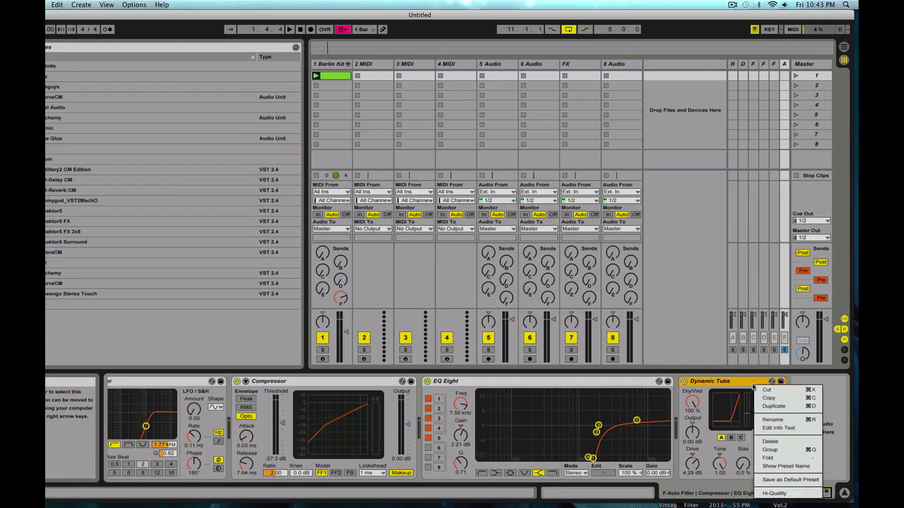
key(Escape)
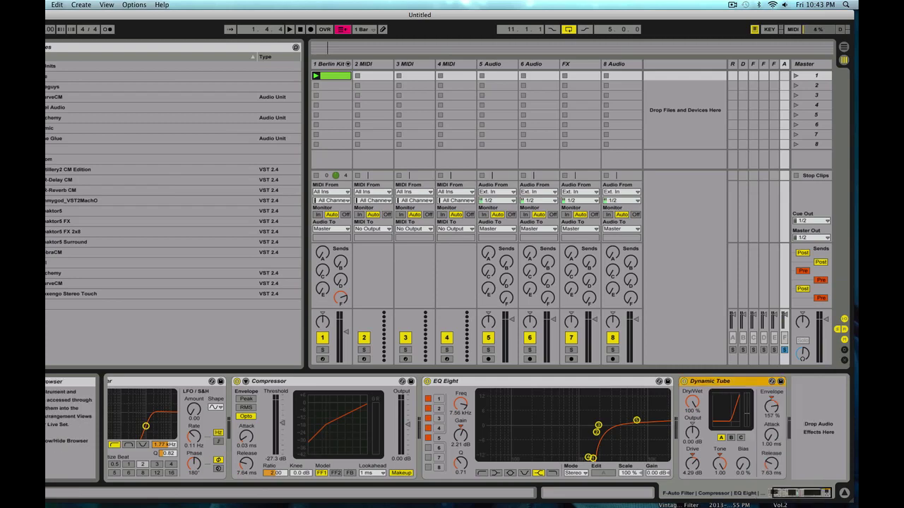
click(2, 60)
scroll(145, 257, down, 10)
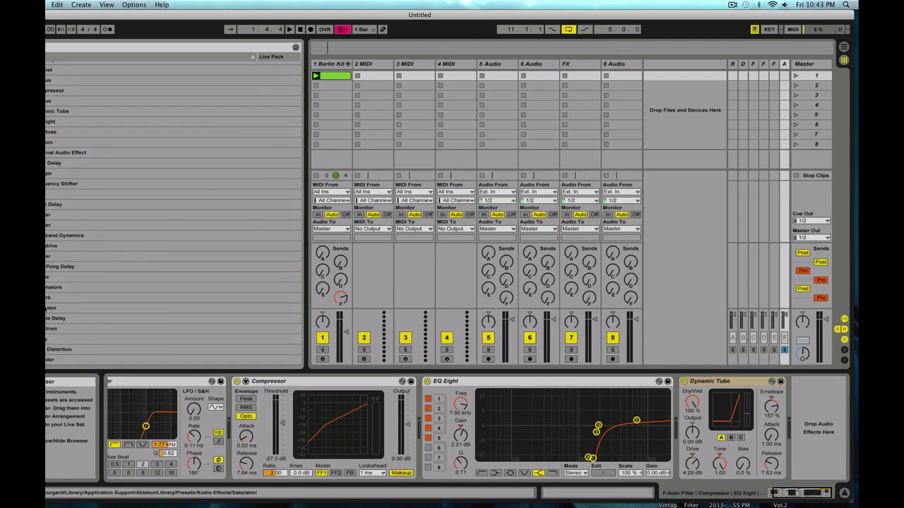
drag(106, 307, 843, 448)
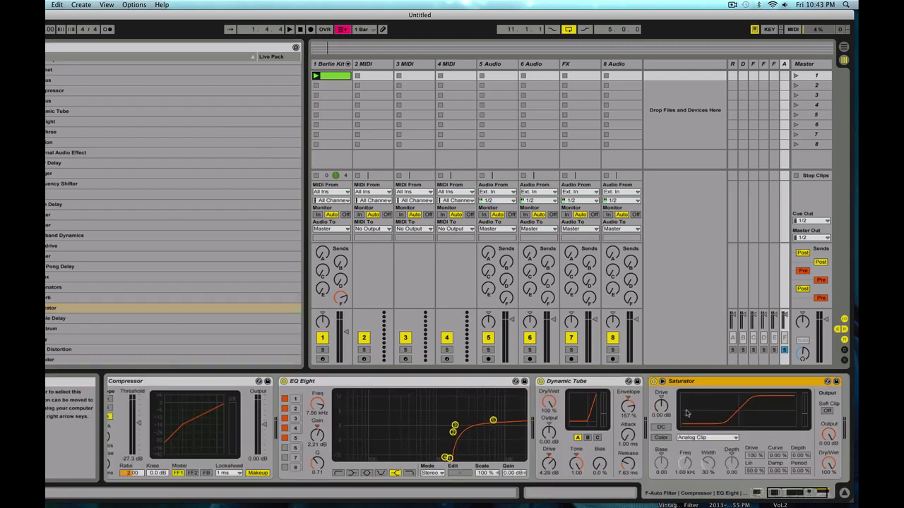
drag(661, 406, 661, 388)
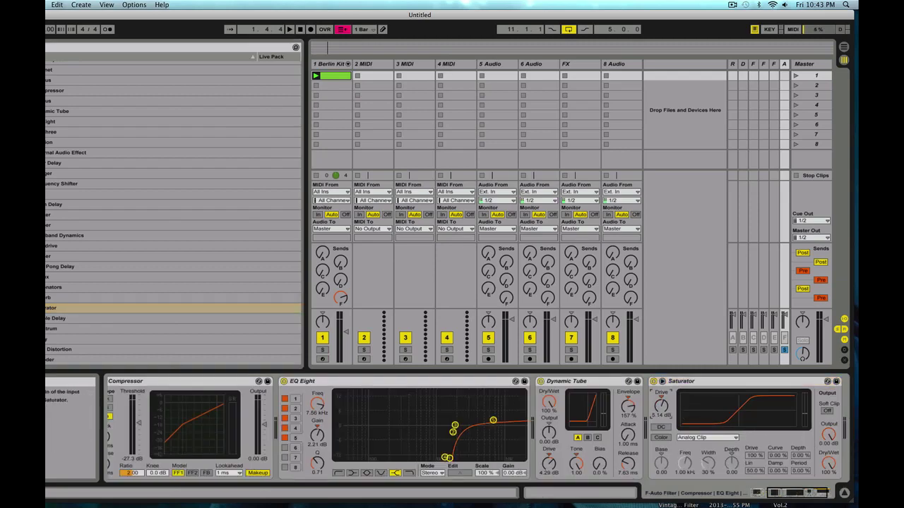
click(827, 410)
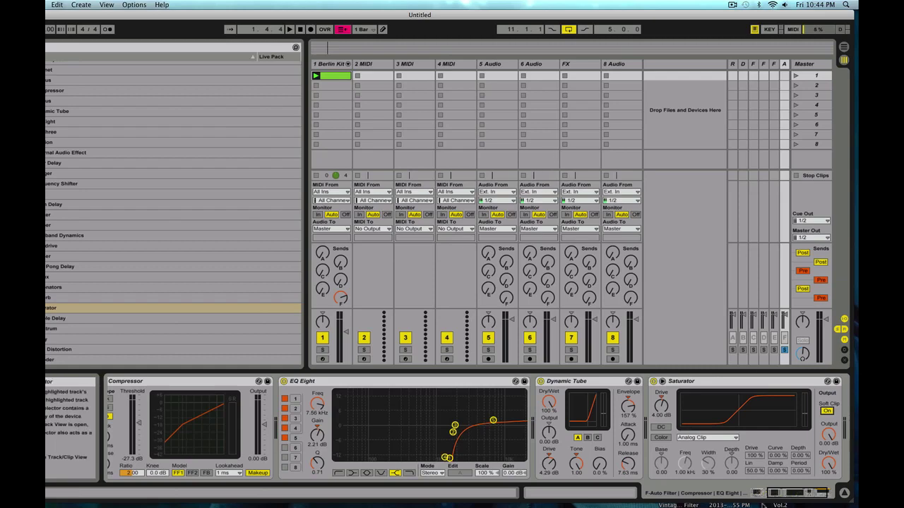
Play the loop with return F unsoloed, raise track 1's send A, and open the Berlin Kit drum clip for note editing
drag(785, 492, 764, 493)
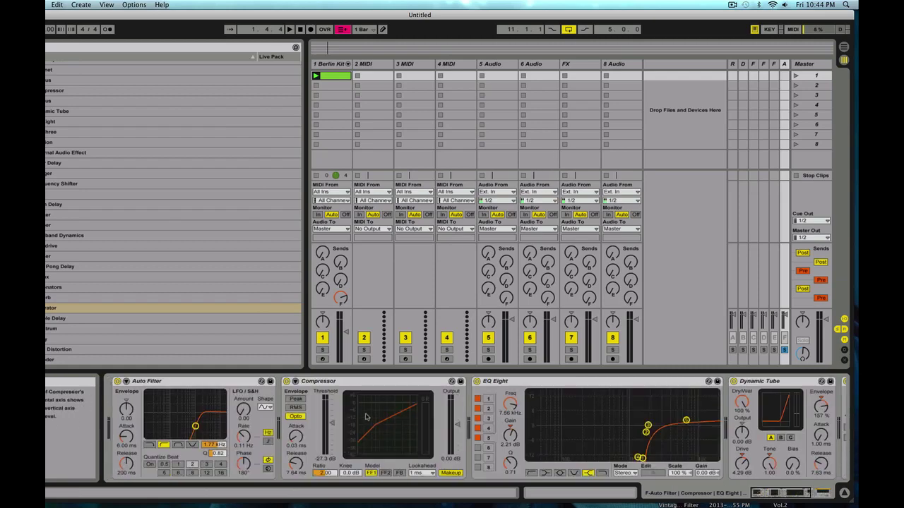
key(space)
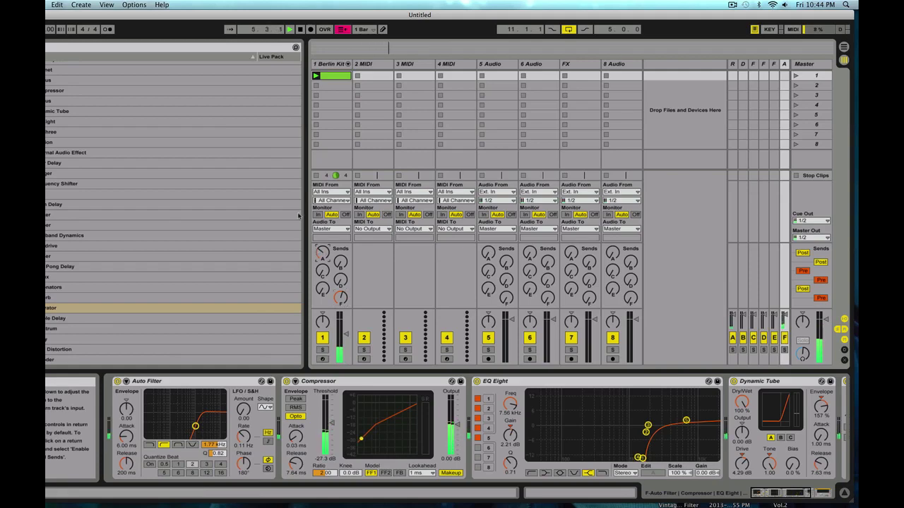
double_click(339, 76)
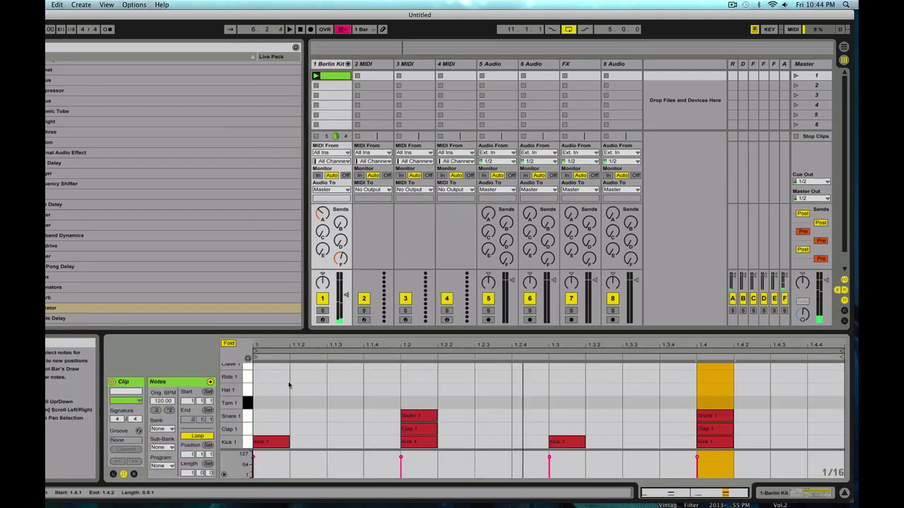